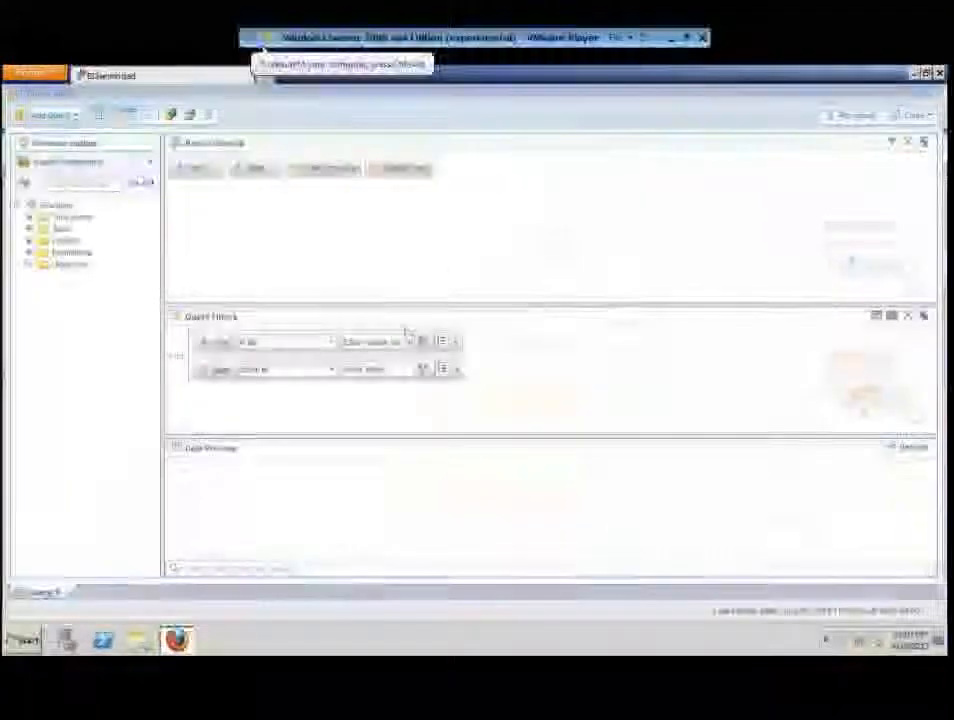
drag(84, 338, 86, 345)
drag(196, 352, 94, 351)
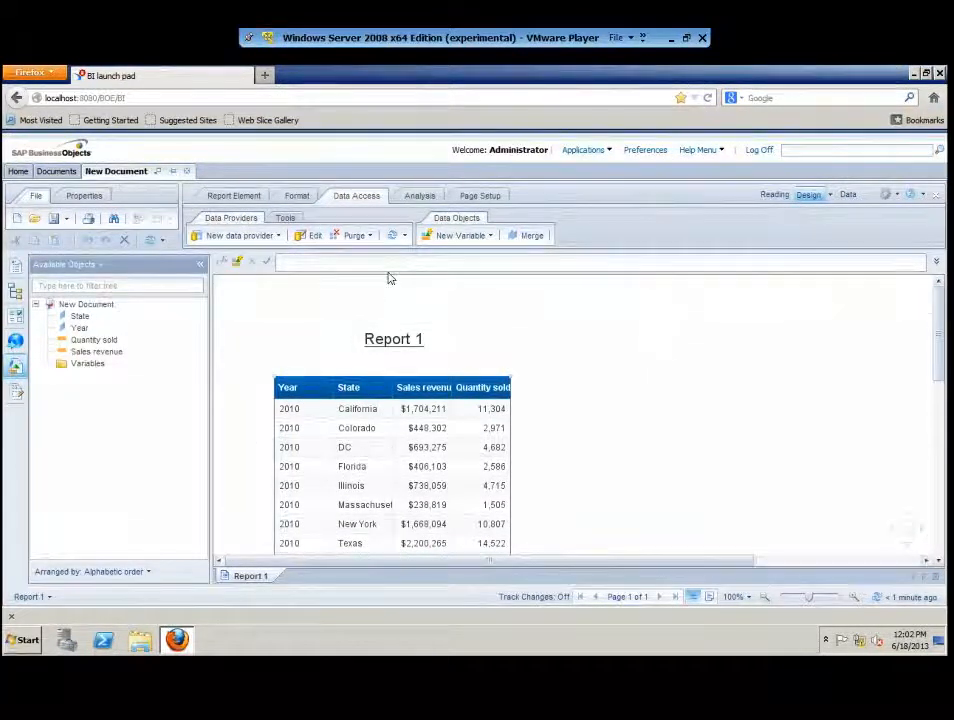
click(537, 350)
click(633, 490)
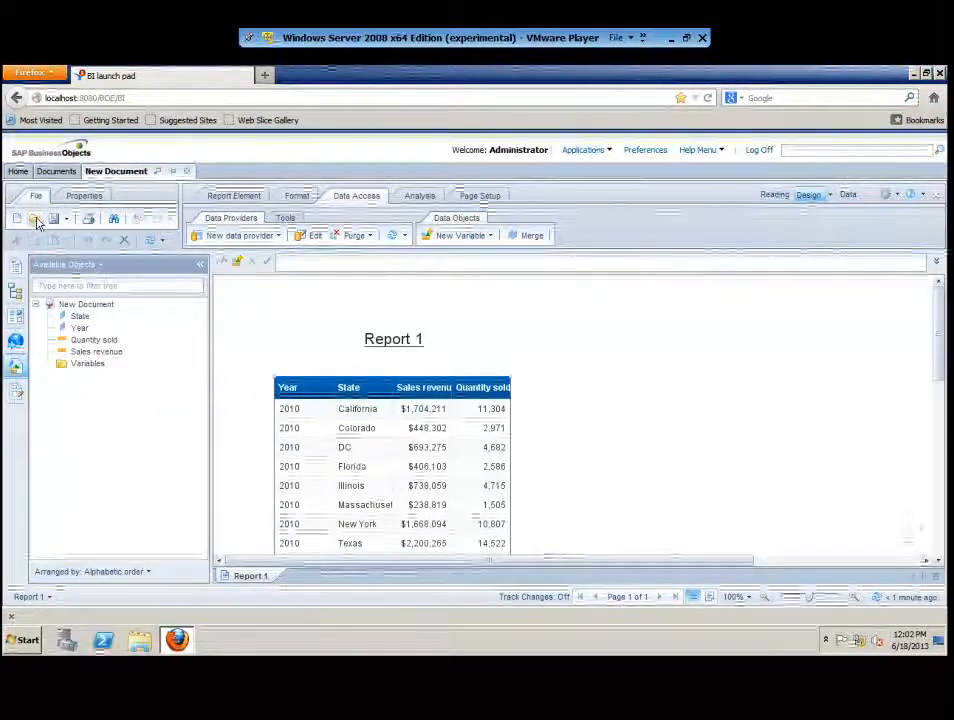
Save the new document as Query Example 1 in the Webi Basic Reporting folder under My Favorites.
click(66, 219)
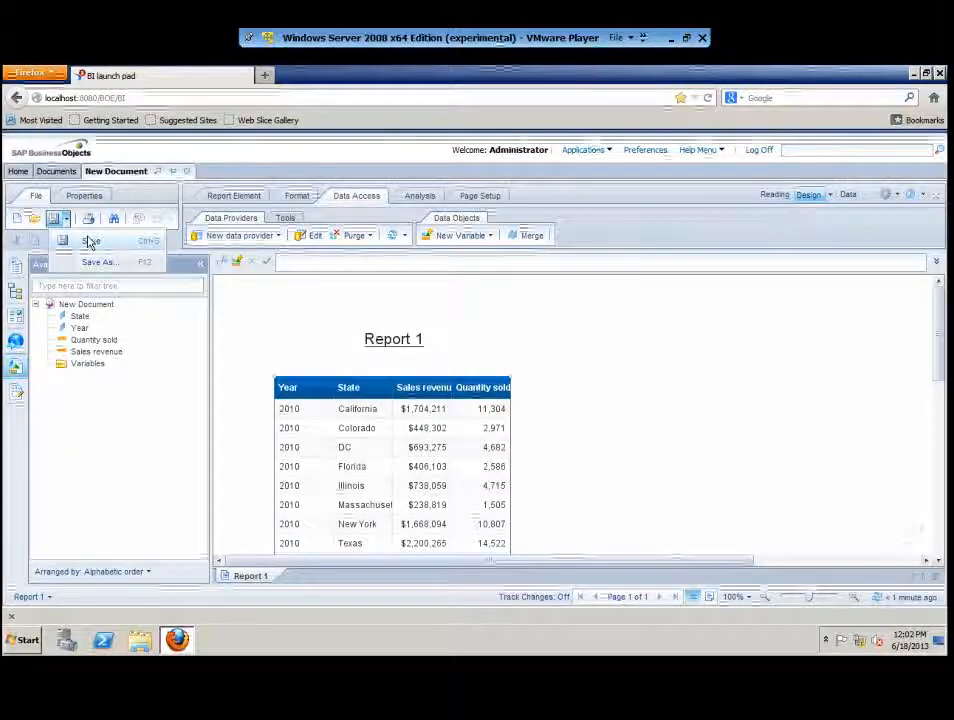
click(90, 242)
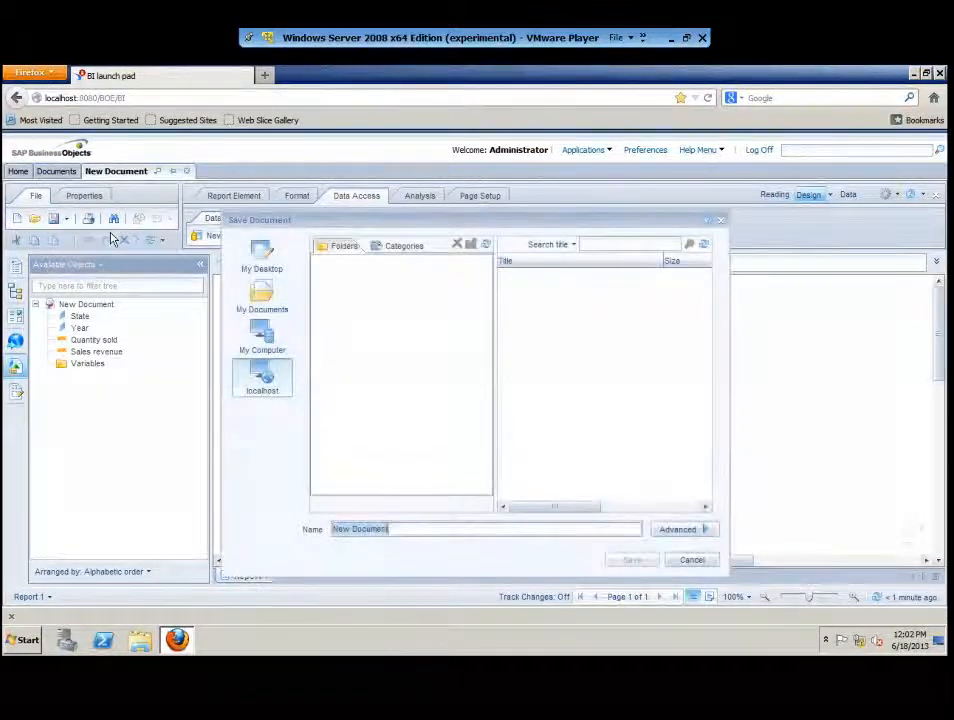
drag(406, 221, 388, 197)
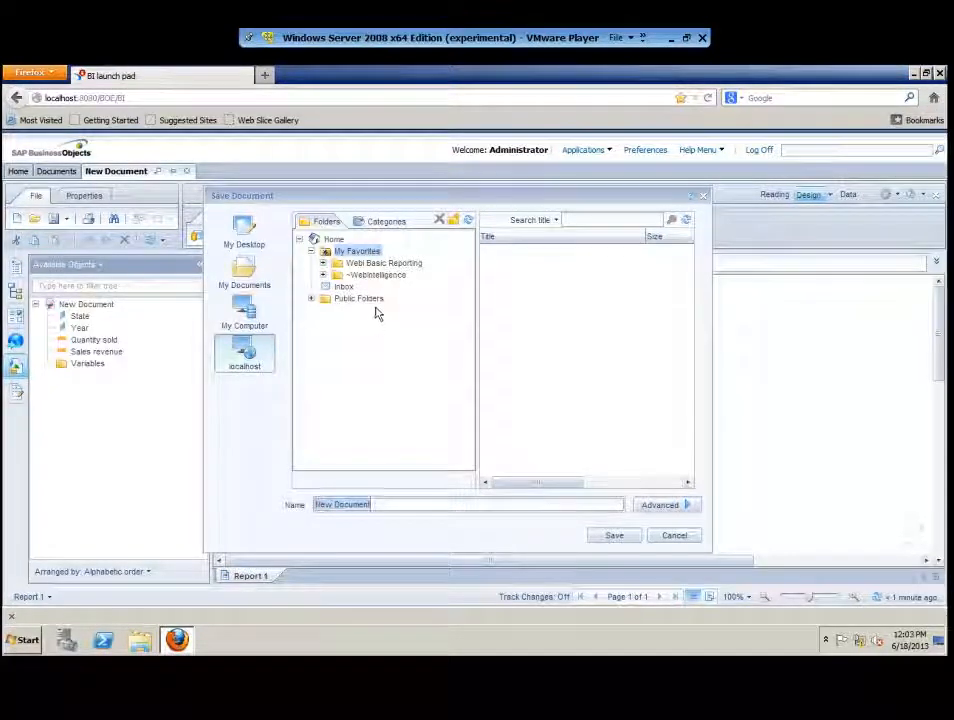
click(357, 265)
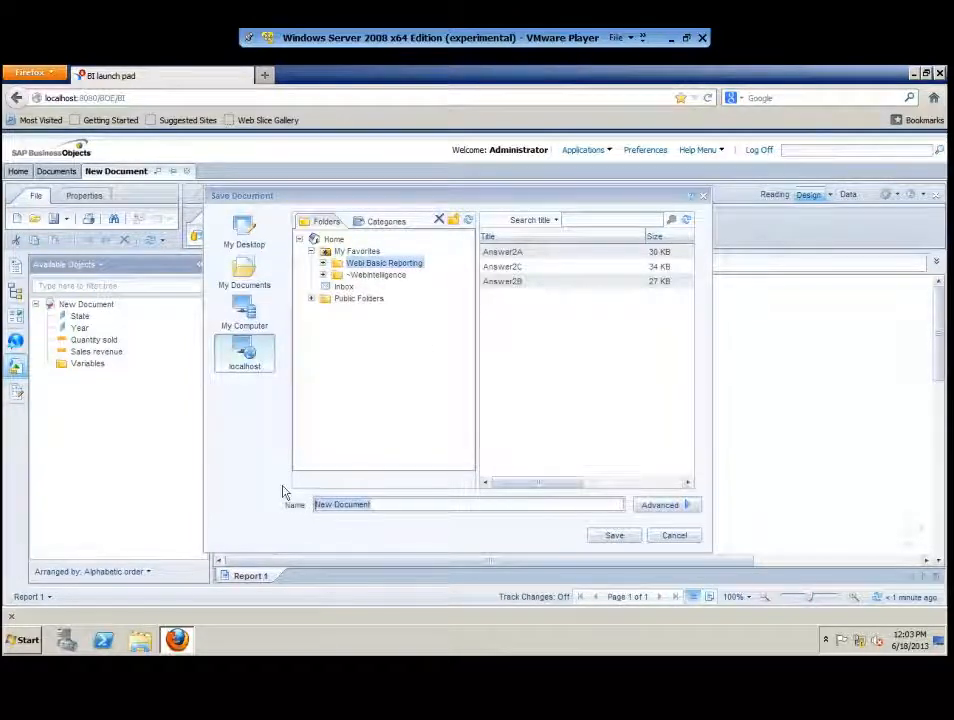
text(Query)
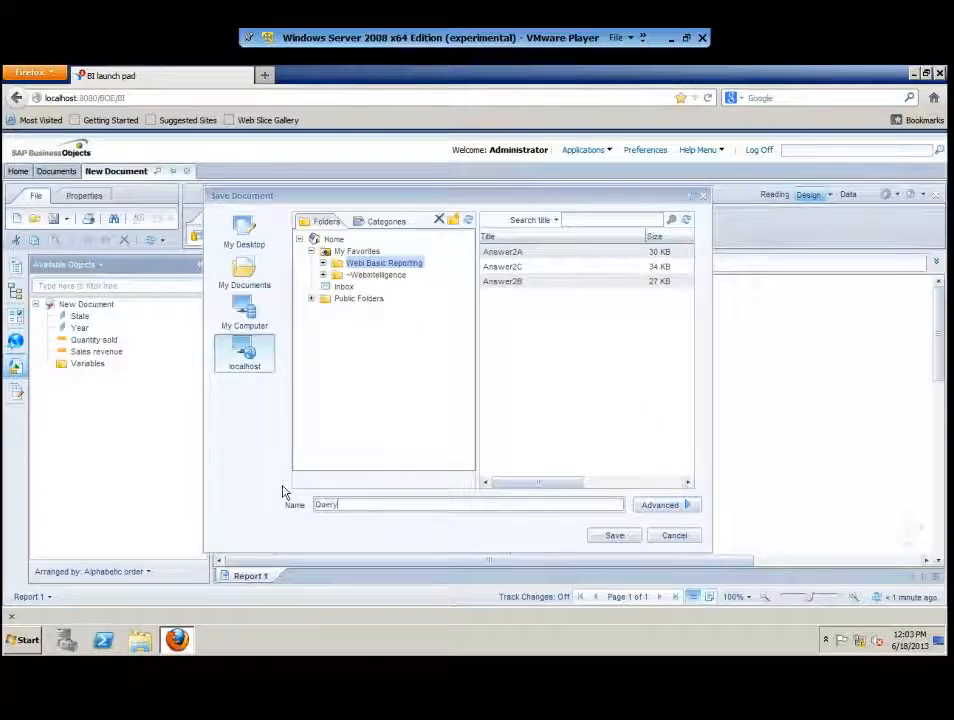
text( Example 1)
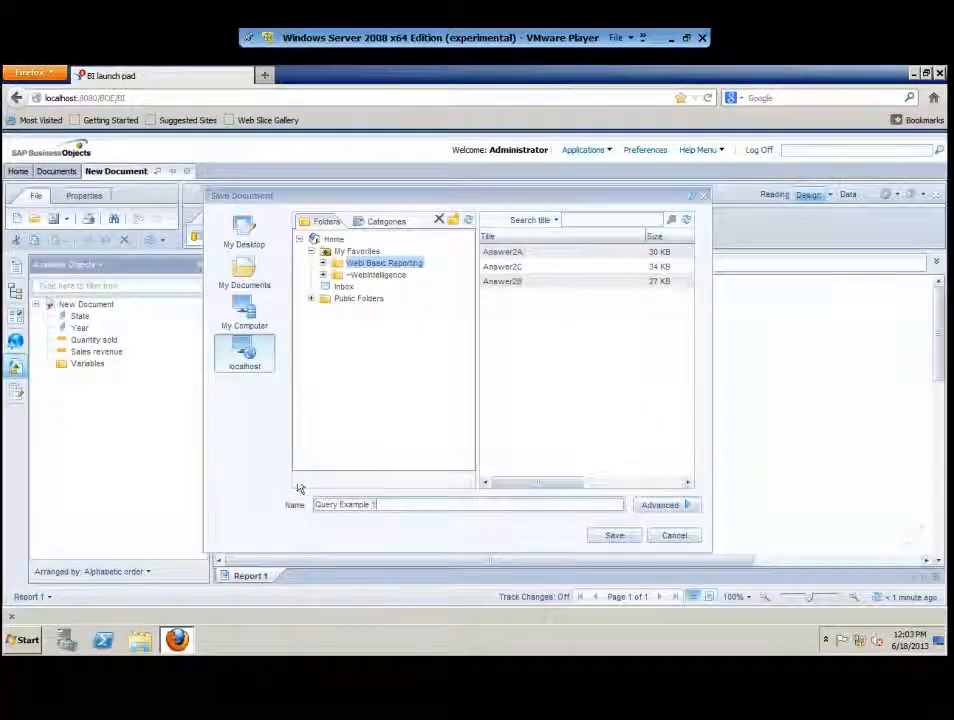
click(614, 535)
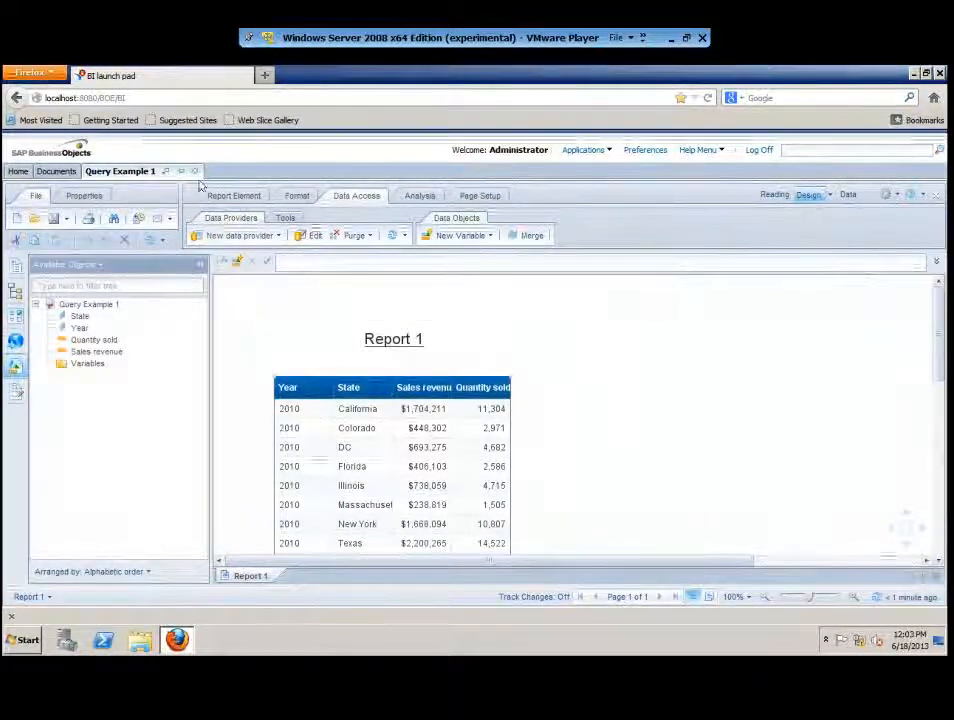
click(341, 449)
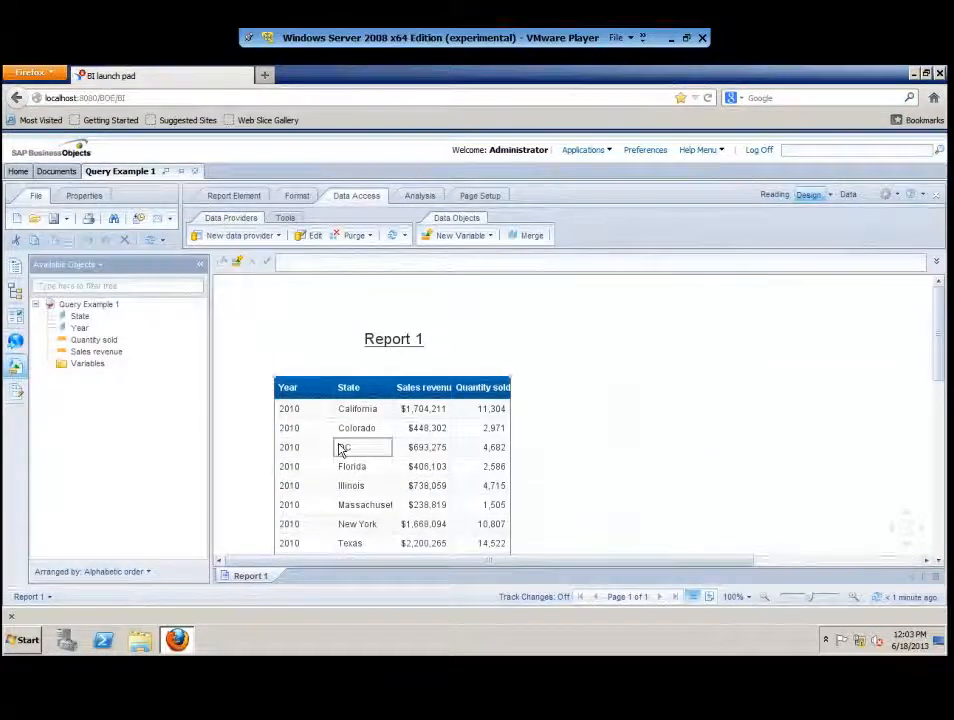
click(214, 343)
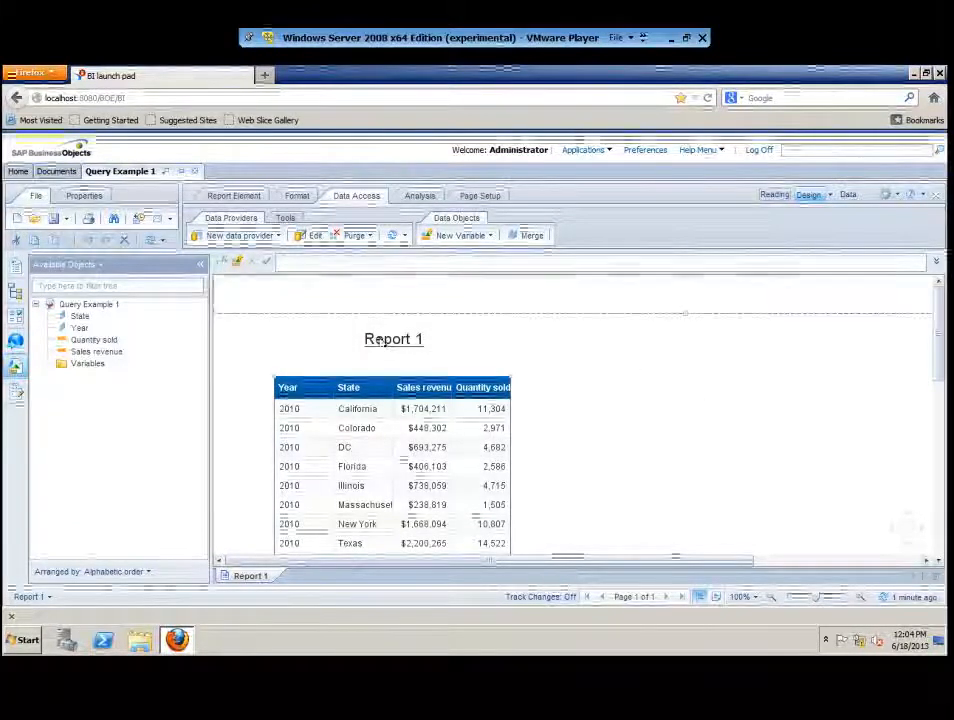
Save a copy of the document to My Documents in Excel format as Query Example 1.xls, prioritizing easy data processing.
click(66, 219)
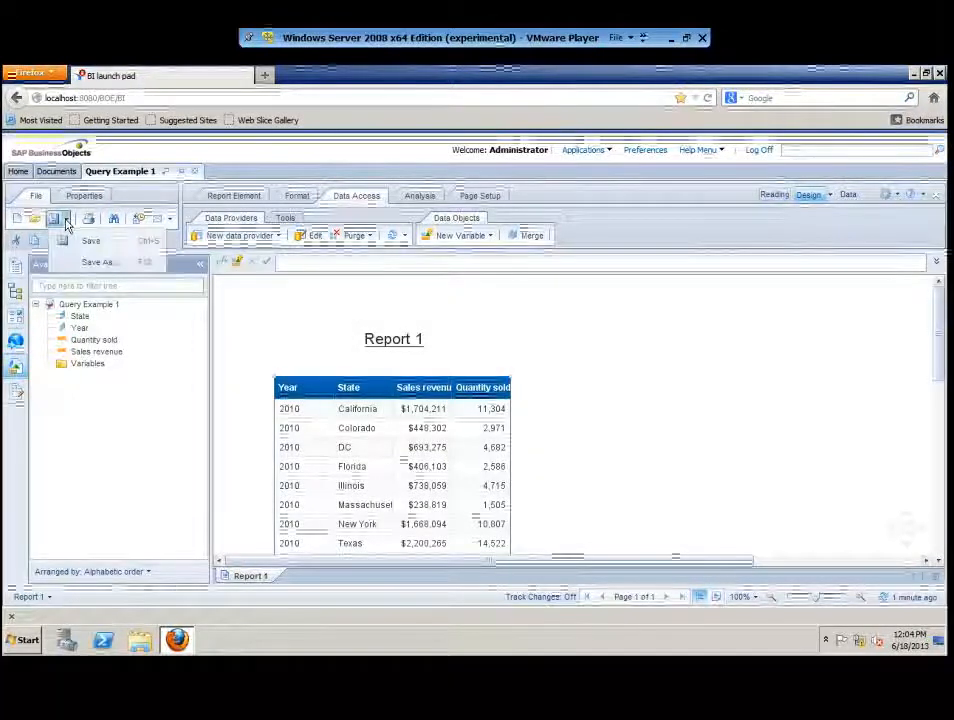
click(99, 263)
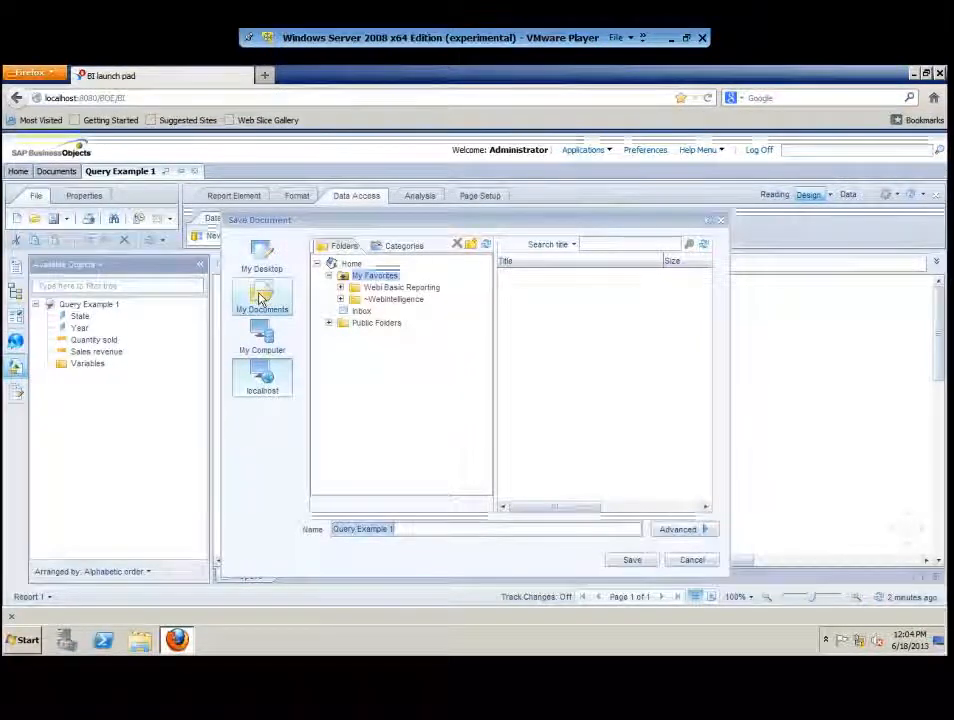
key(Escape)
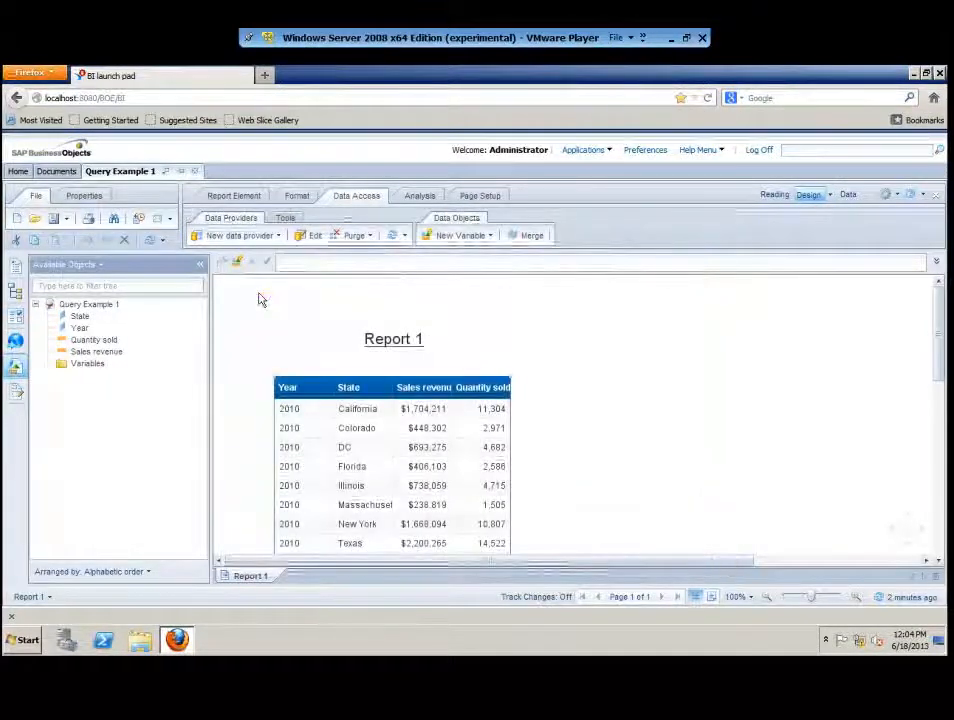
key(ctrl+s)
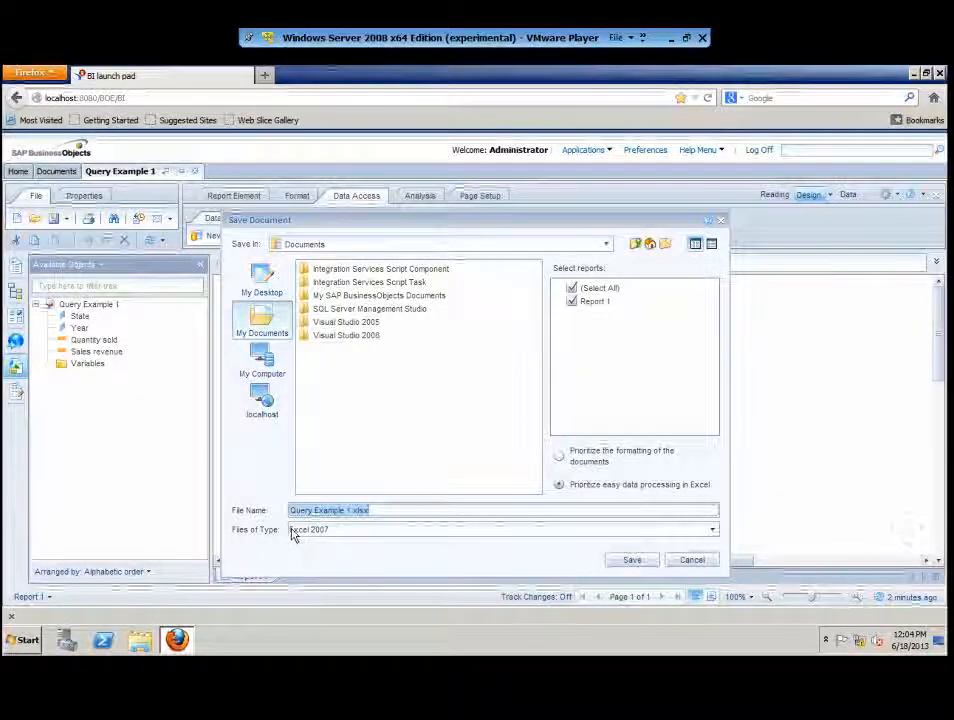
click(714, 533)
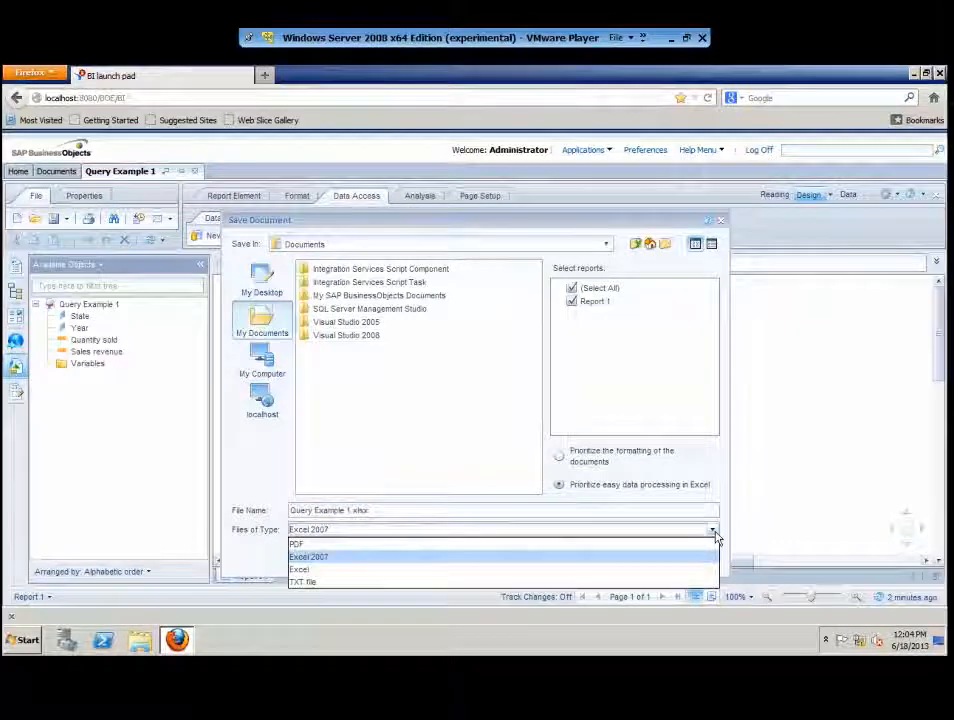
click(376, 575)
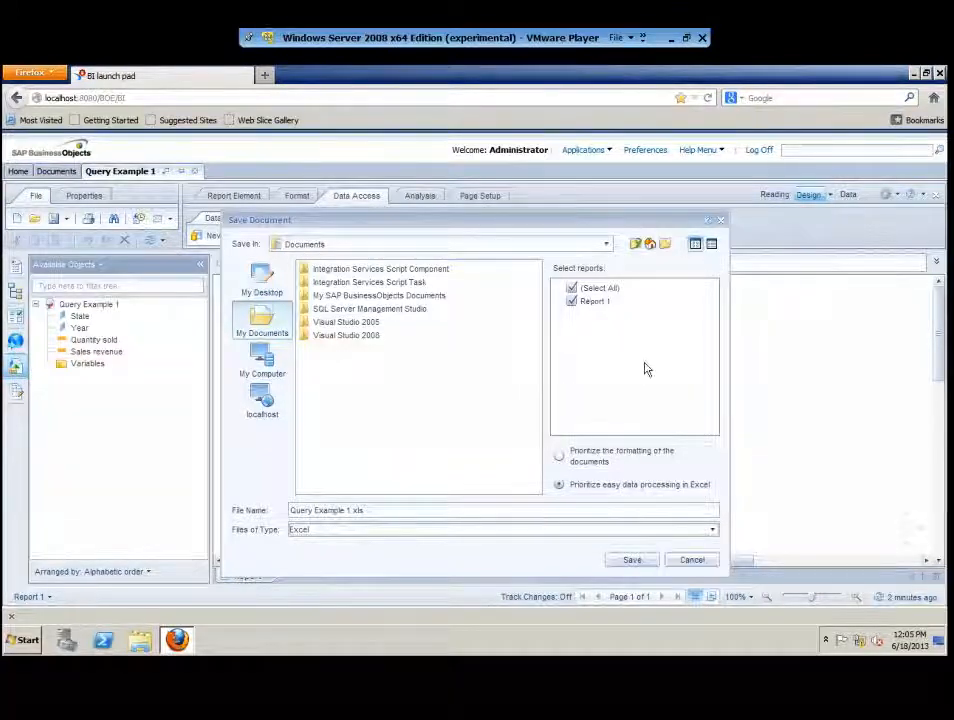
click(631, 560)
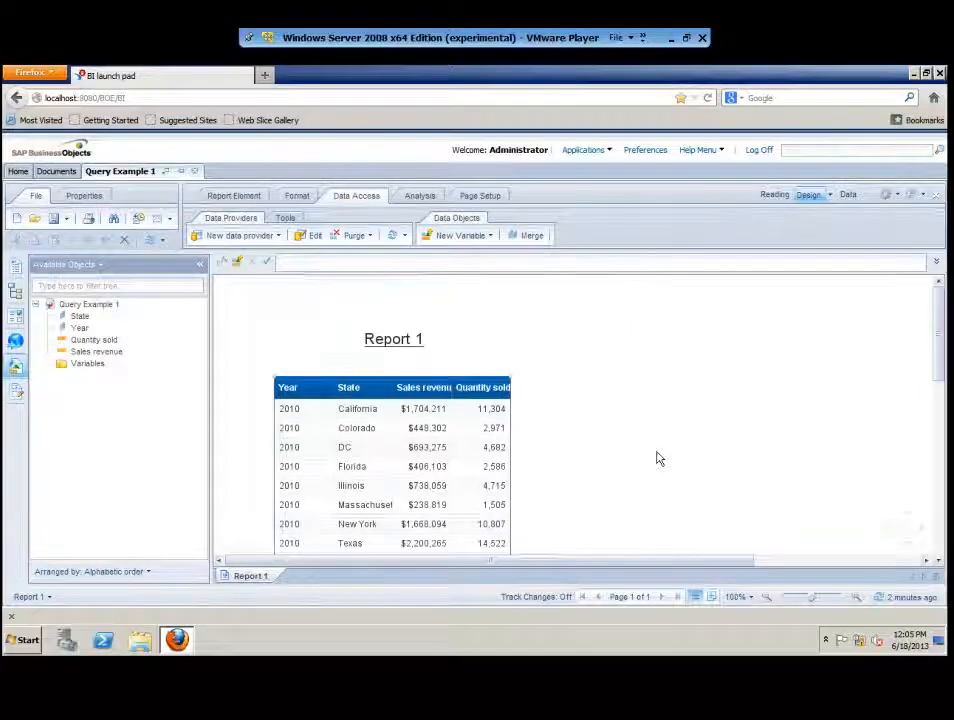
click(383, 346)
click(460, 358)
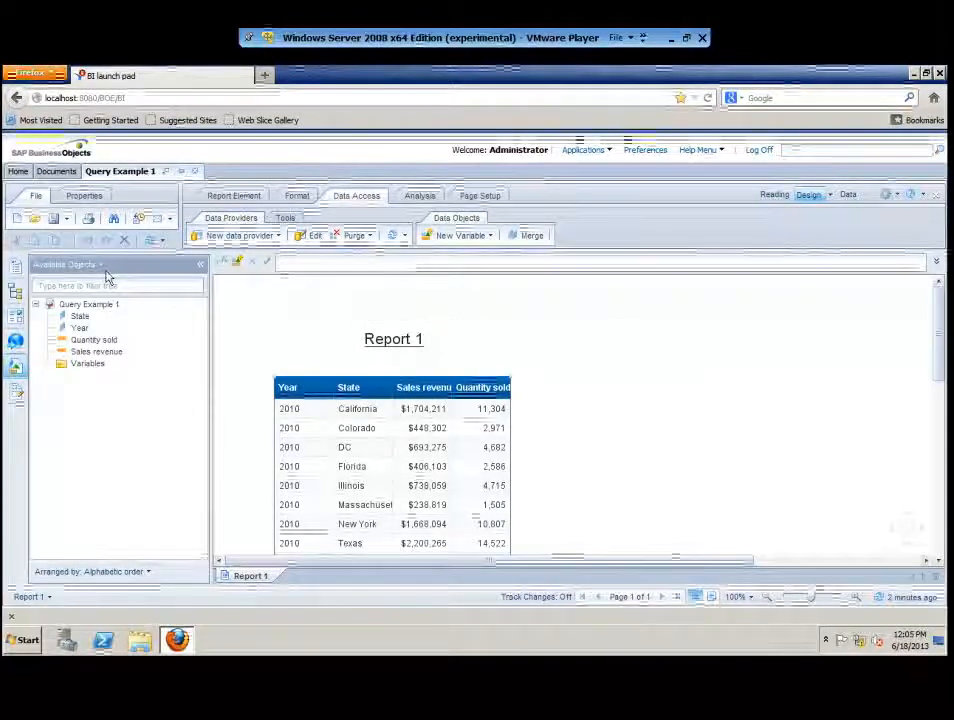
Save a copy of the document with Report 1 to My Documents as the PDF file Query Example 1.pdf.
click(67, 219)
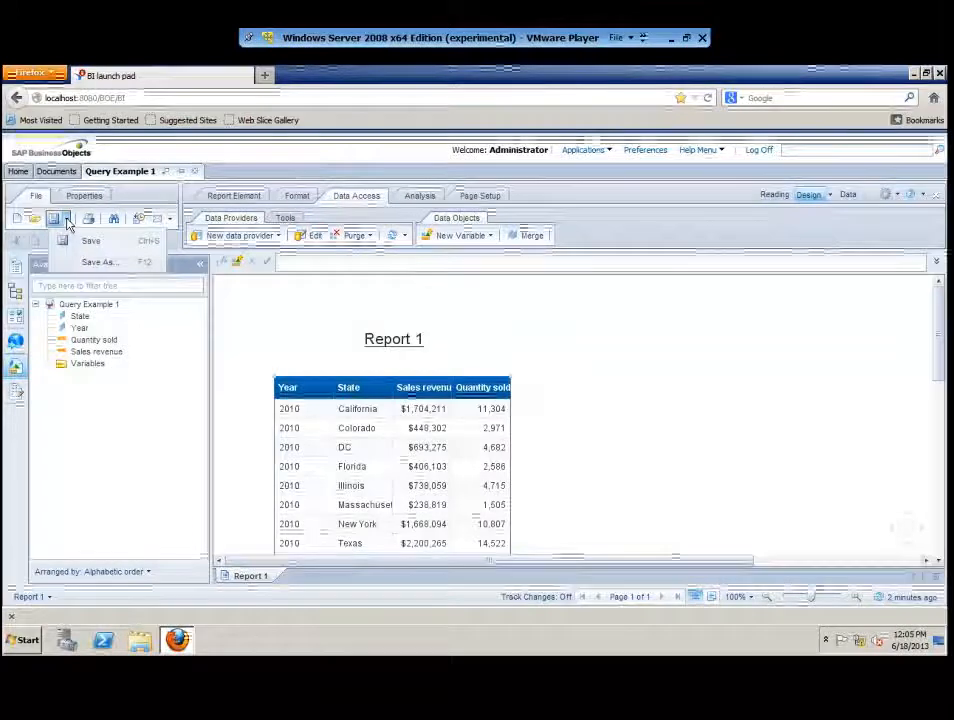
click(90, 263)
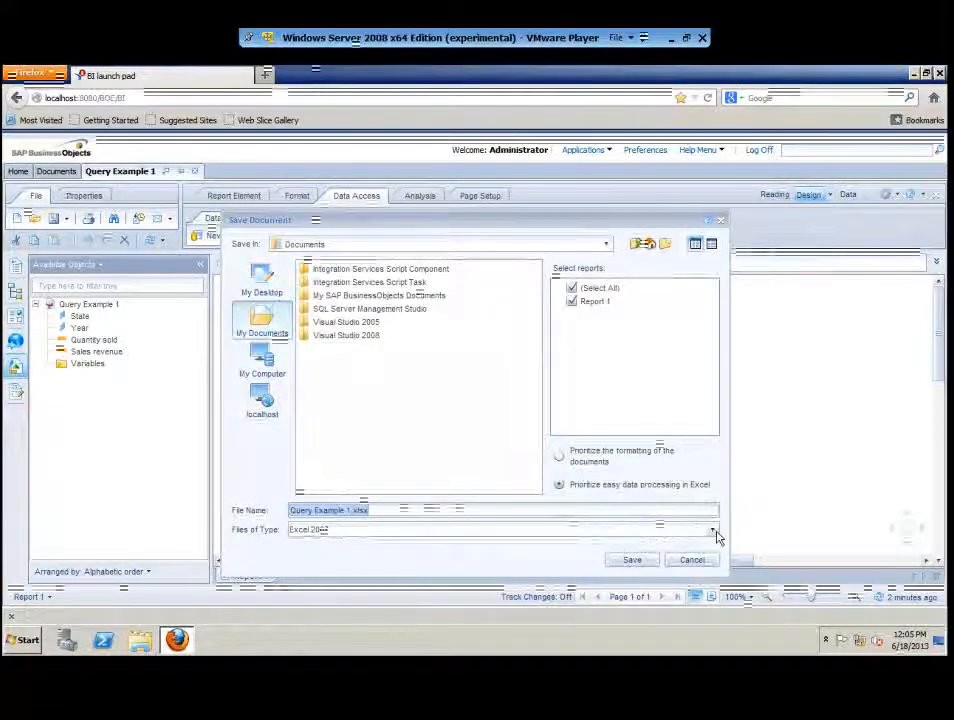
click(713, 530)
click(375, 545)
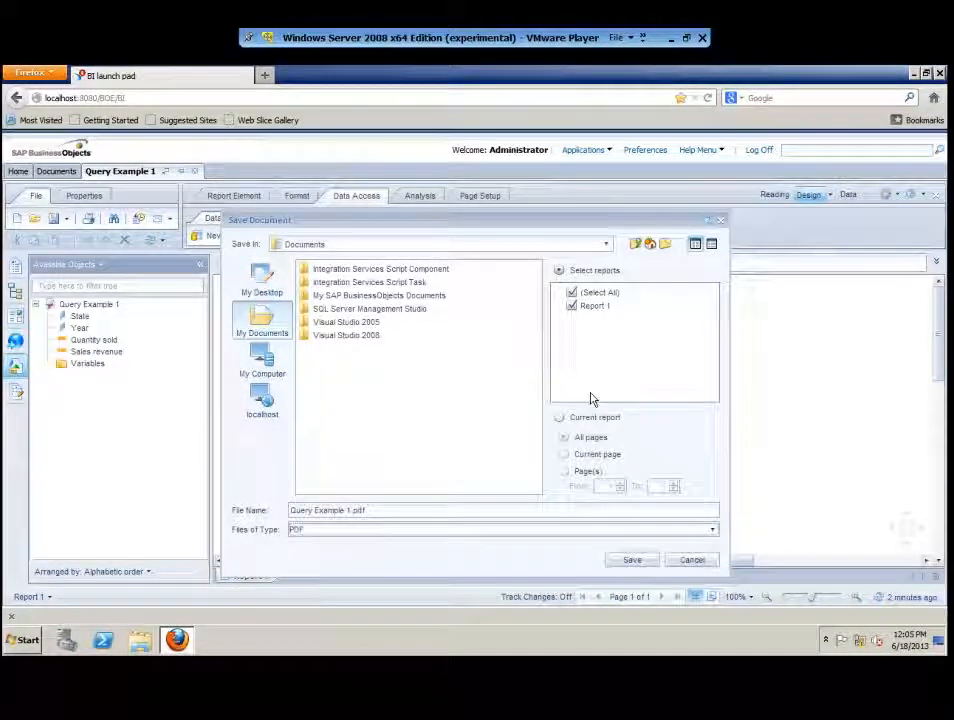
click(632, 559)
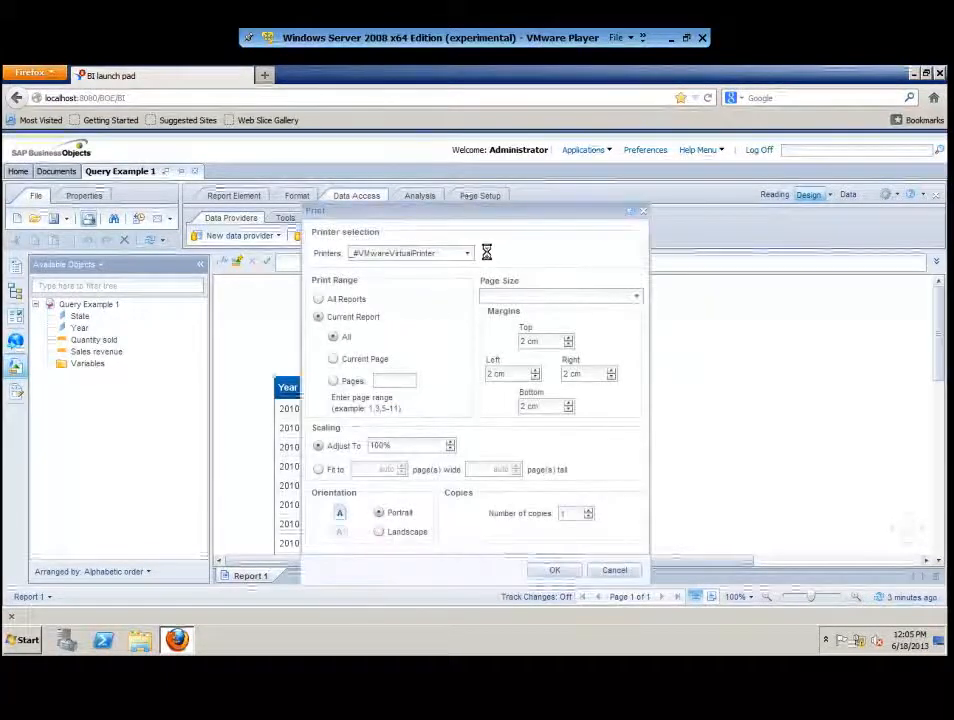
Print all pages of the current report in portrait A4 on the VMware virtual printer.
drag(488, 211, 456, 168)
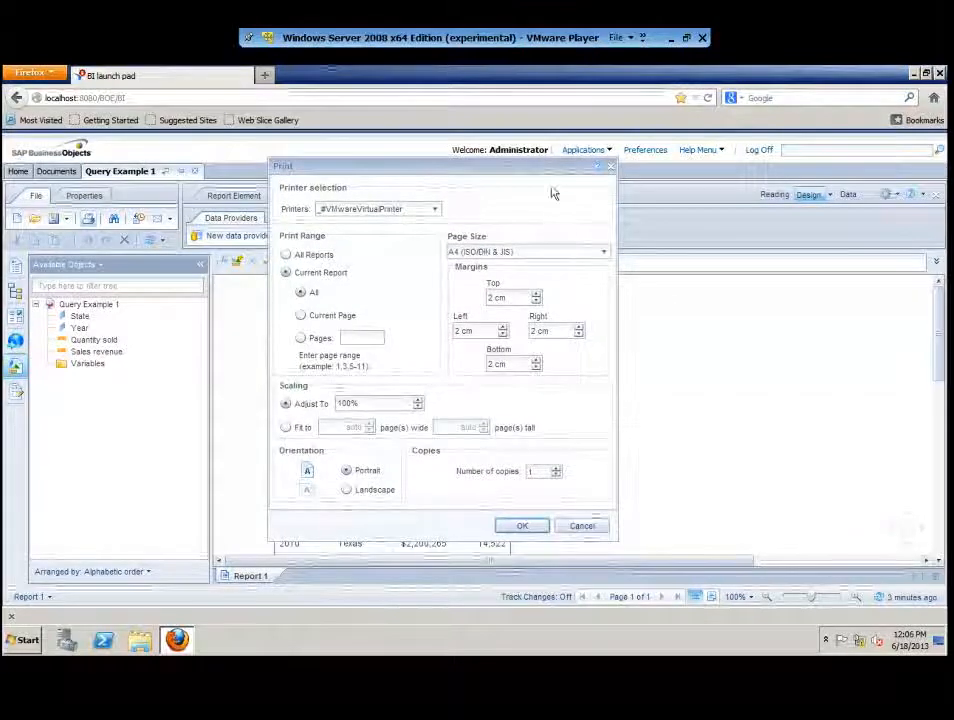
drag(543, 169, 541, 153)
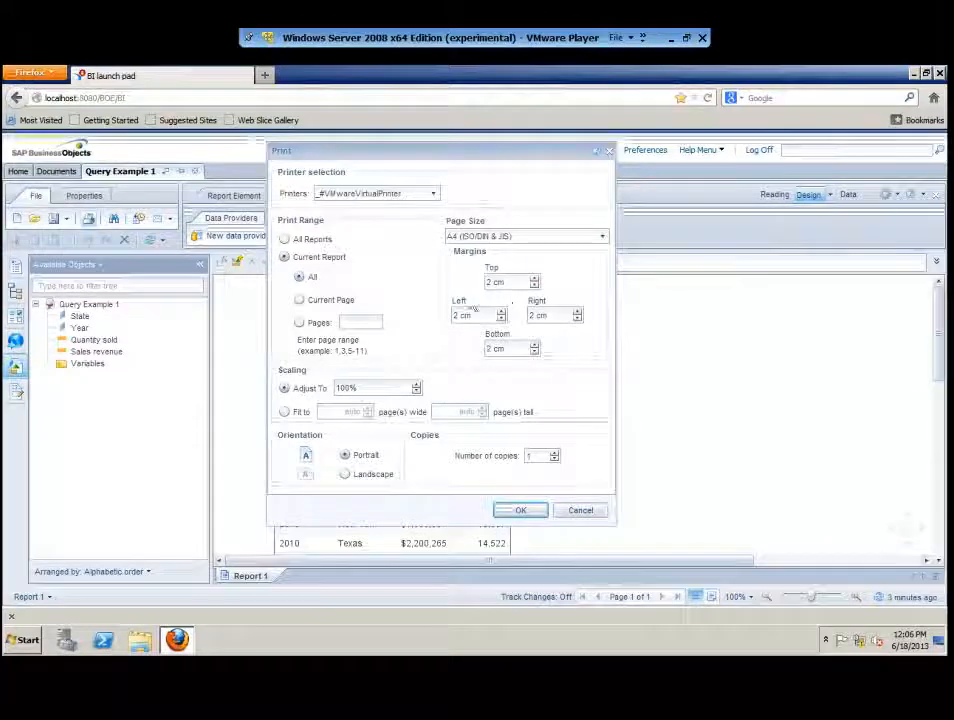
click(521, 510)
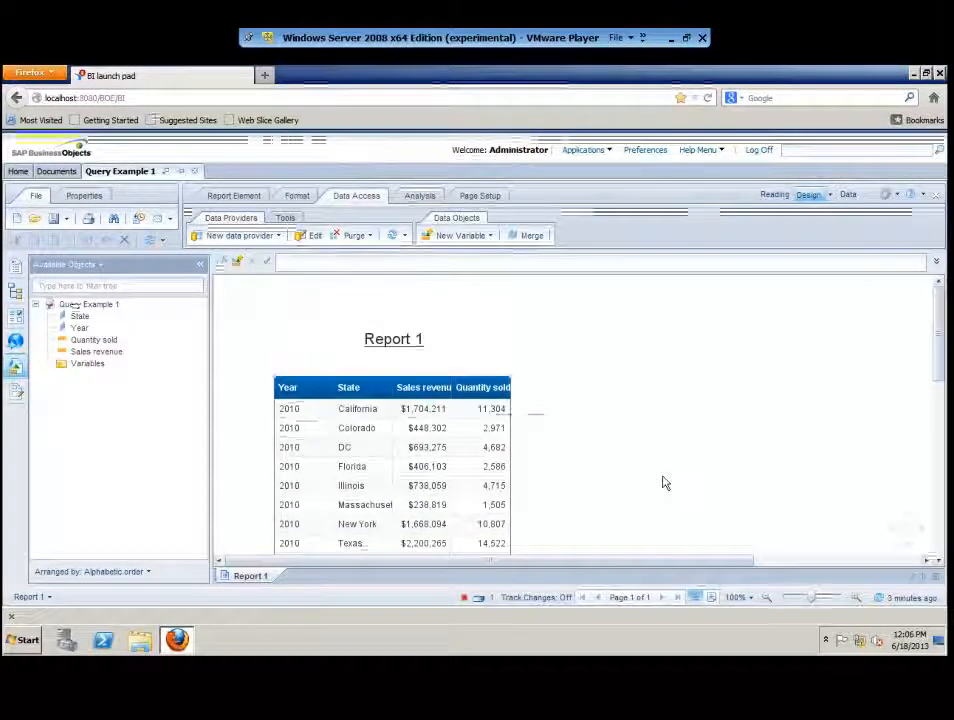